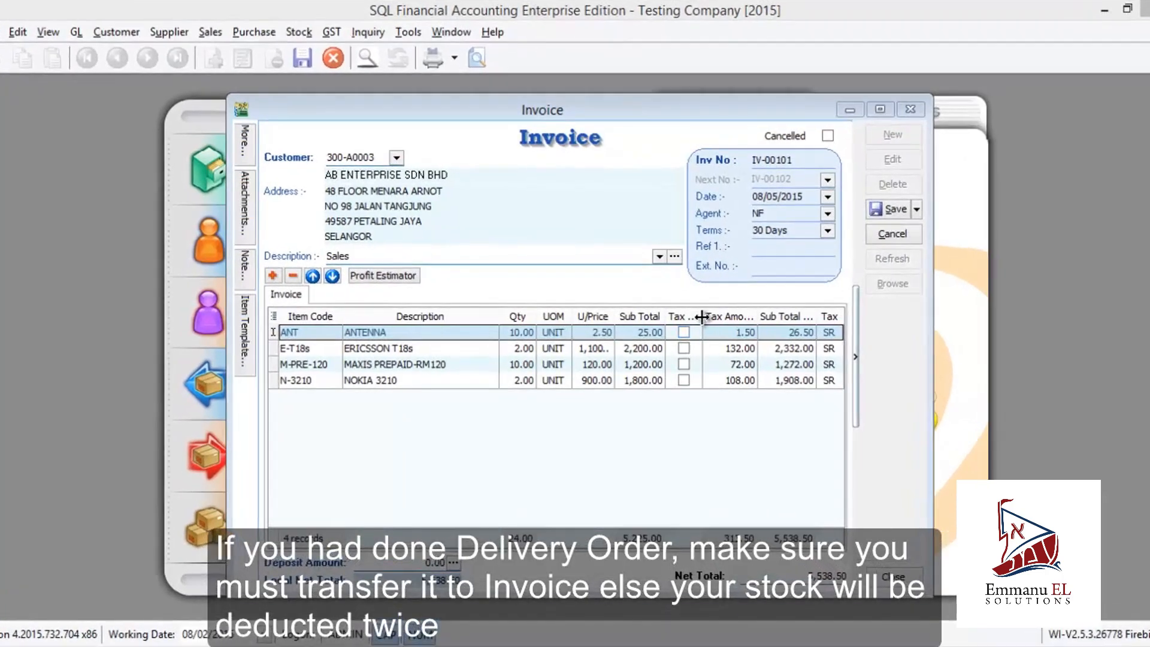
Widen the tax-inclusive column slightly and mark the ANTENNA line as tax inclusive
left_click_drag(702, 318, 712, 318)
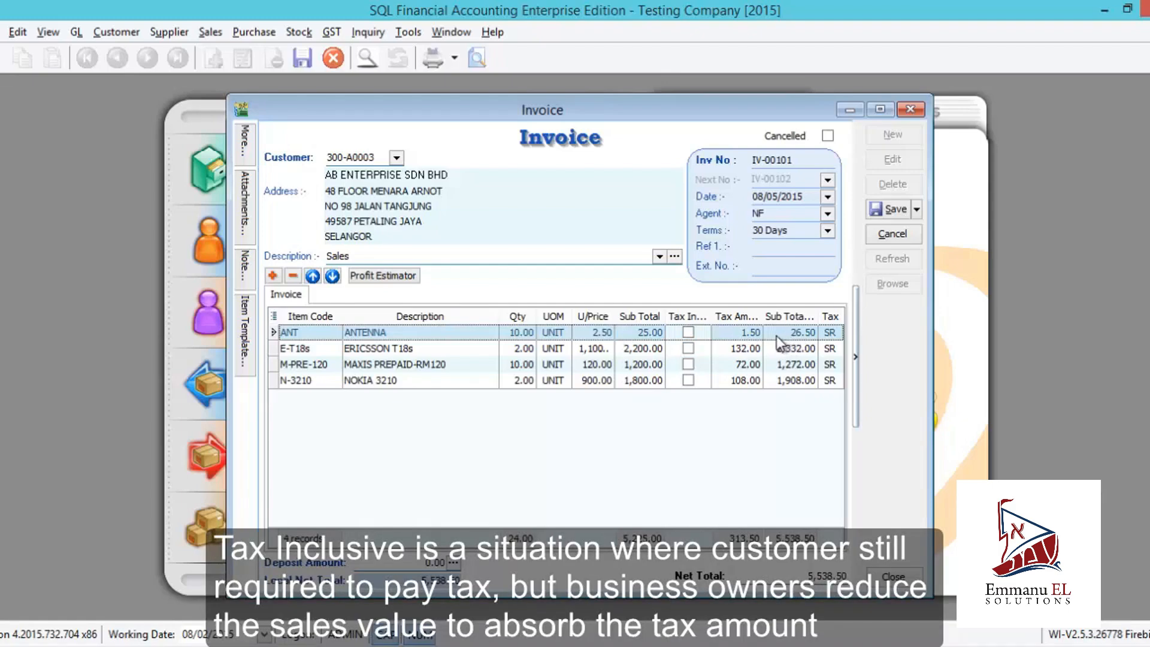
left_click(688, 333)
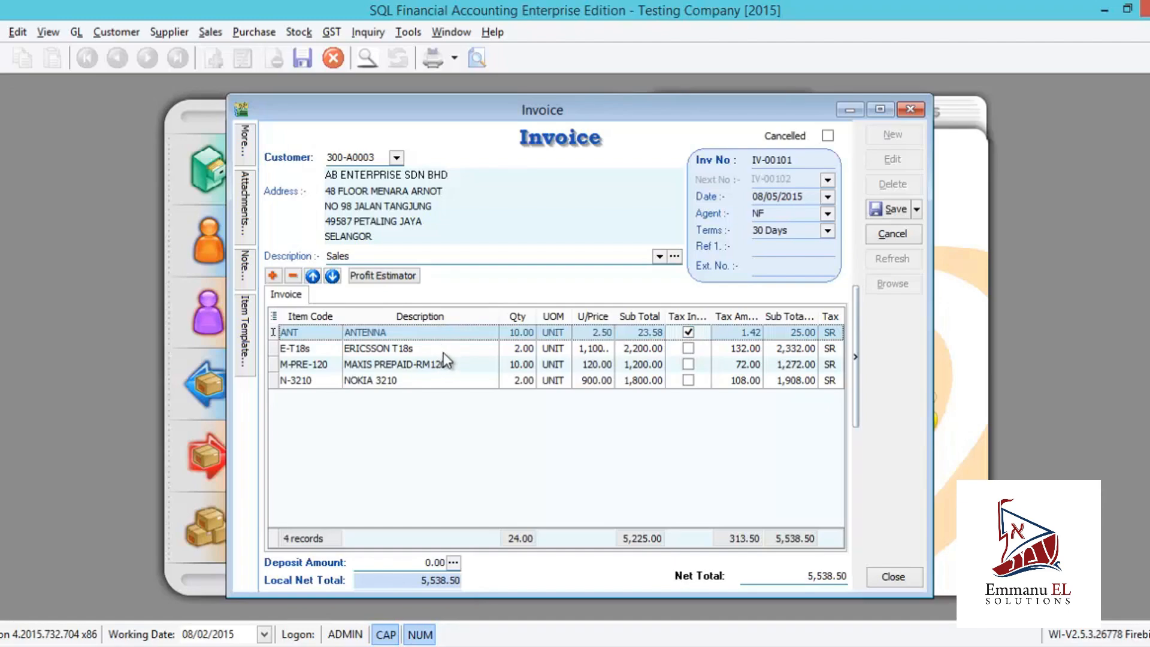
Show the hidden Account column in the invoice's item grid
right_click(429, 318)
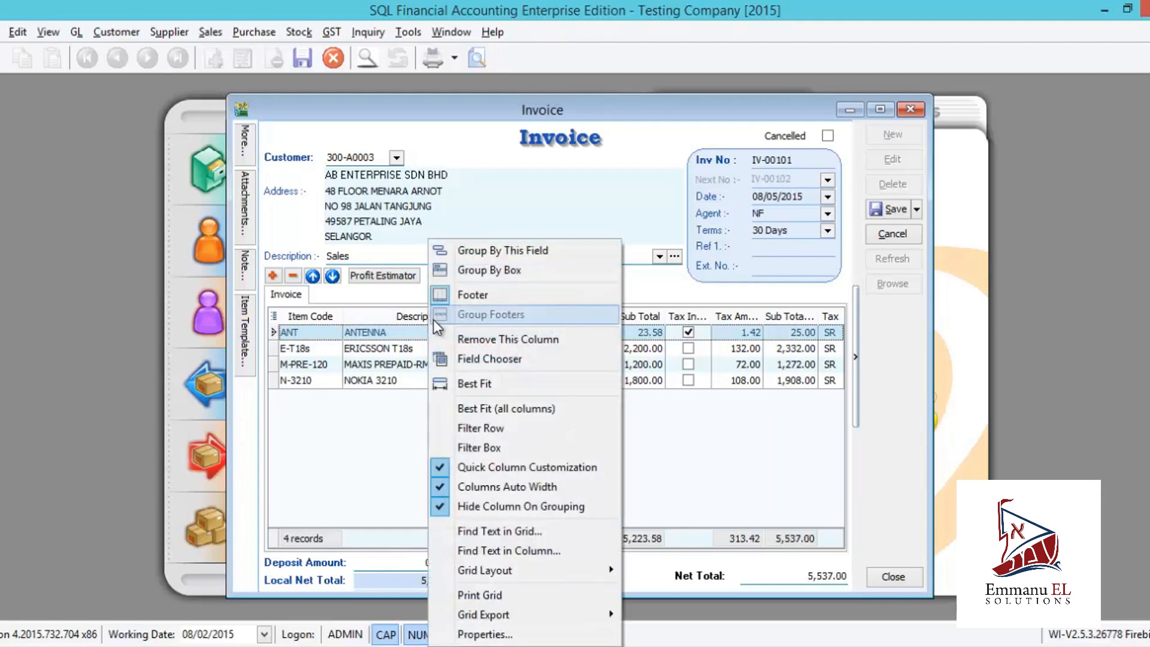
left_click(274, 316)
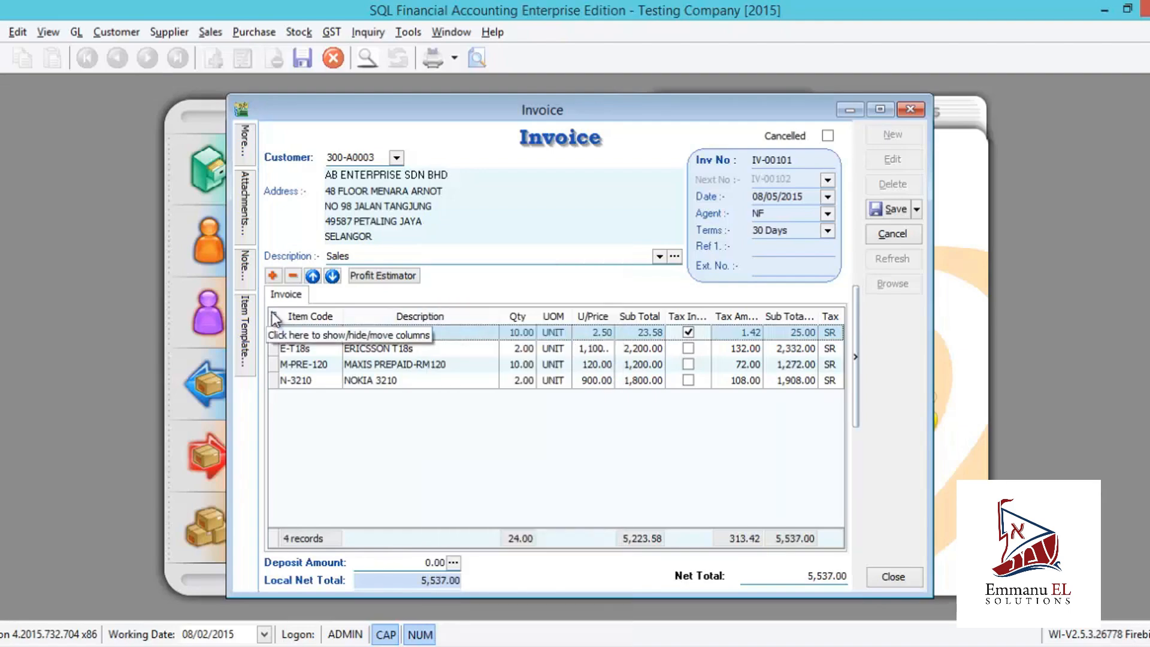
left_click(274, 316)
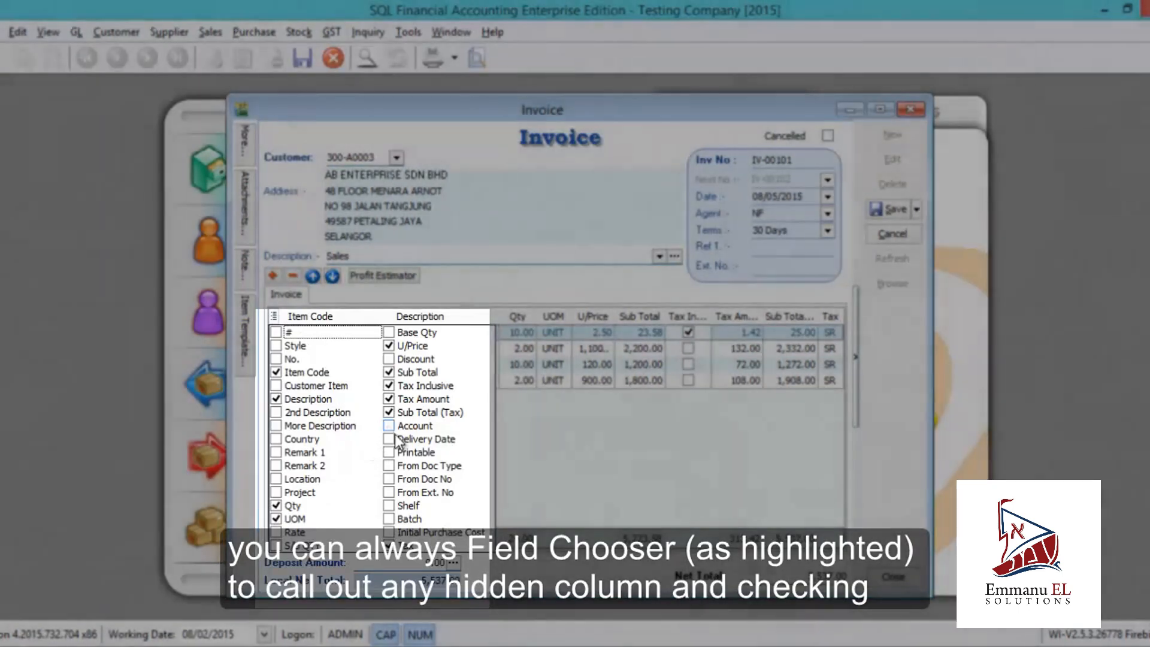
left_click(389, 426)
left_click(565, 456)
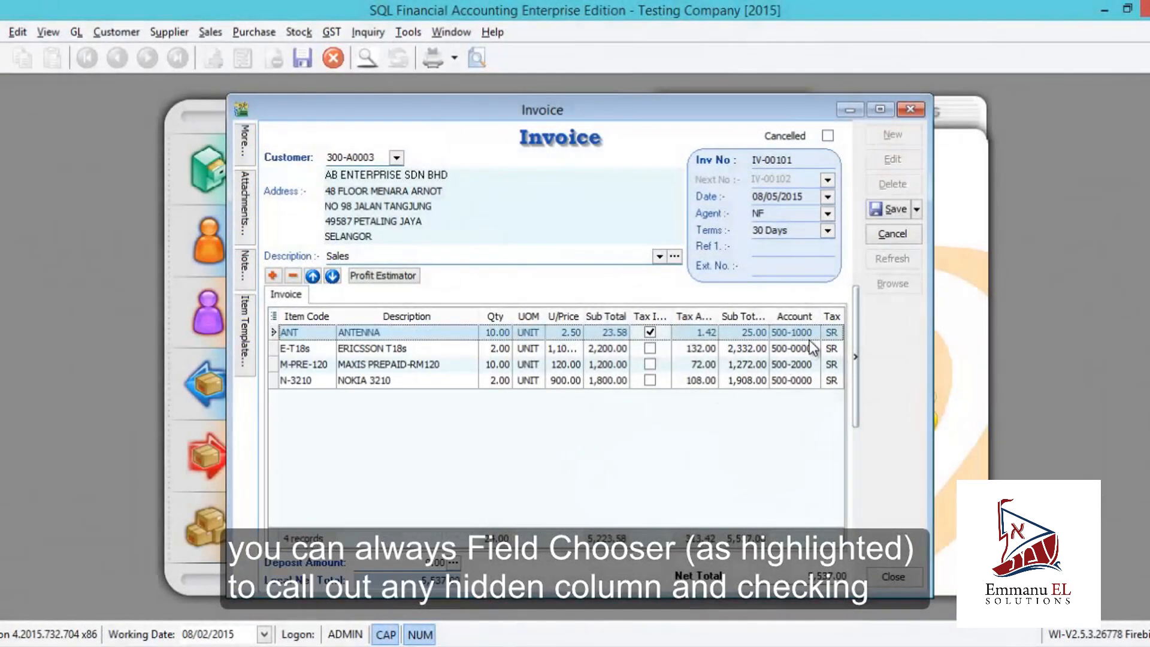
Check the sales account assigned to each item line of the invoice, from ANTENNA down to NOKIA 3210
left_click(810, 333)
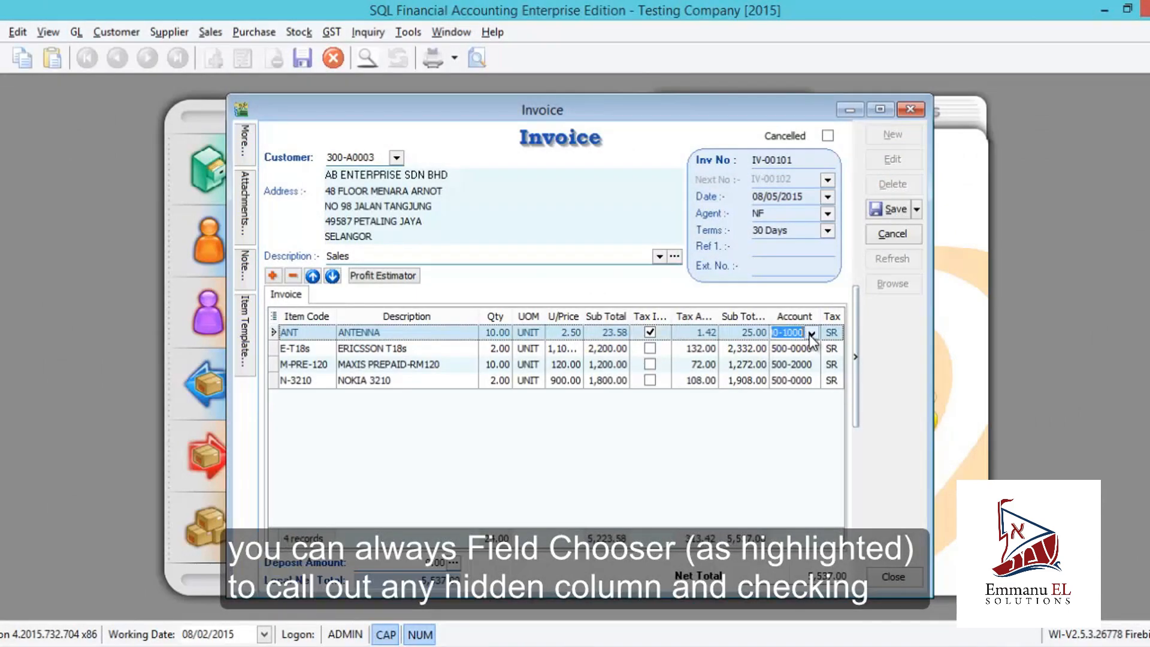
left_click(811, 333)
left_click(811, 333)
key("Down")
key("Down")
key("Down")
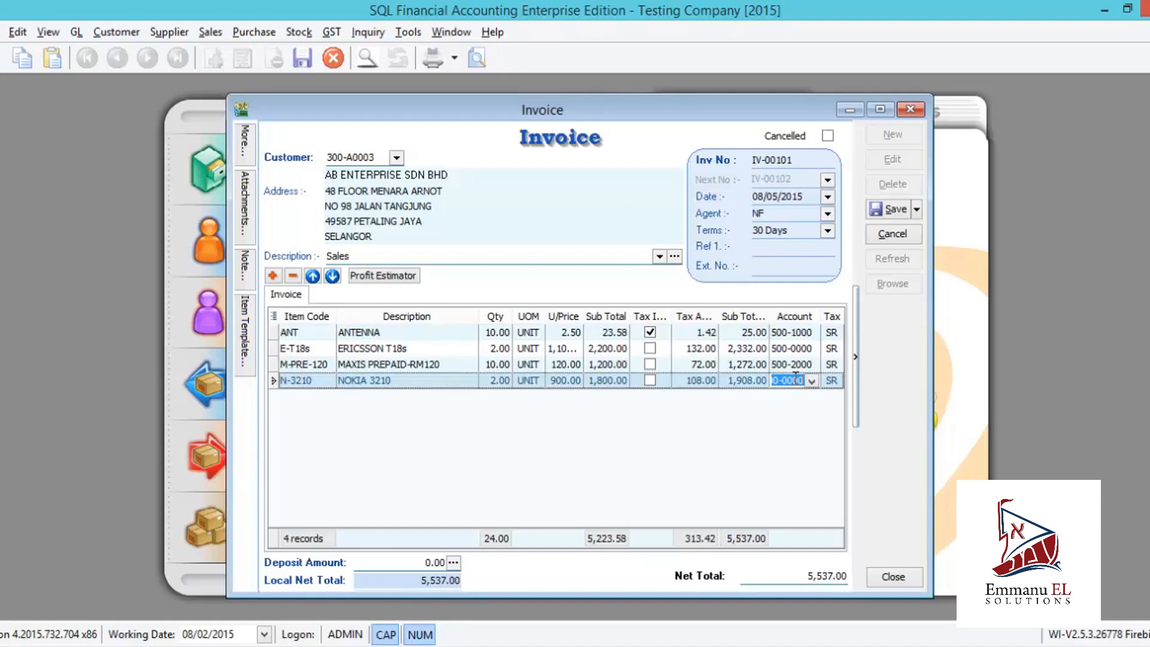
Search the accounts by description for "sa" and assign SALES-ACCESSORIES to the MAXIS PREPAID-RM120 line
left_click(791, 364)
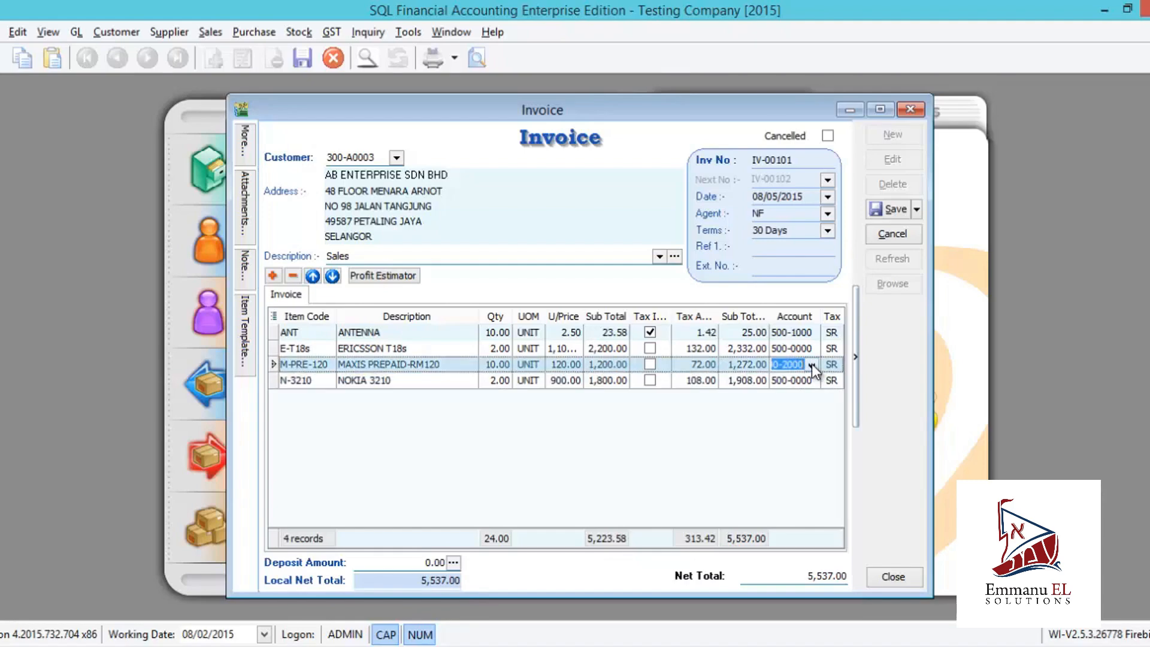
left_click(811, 364)
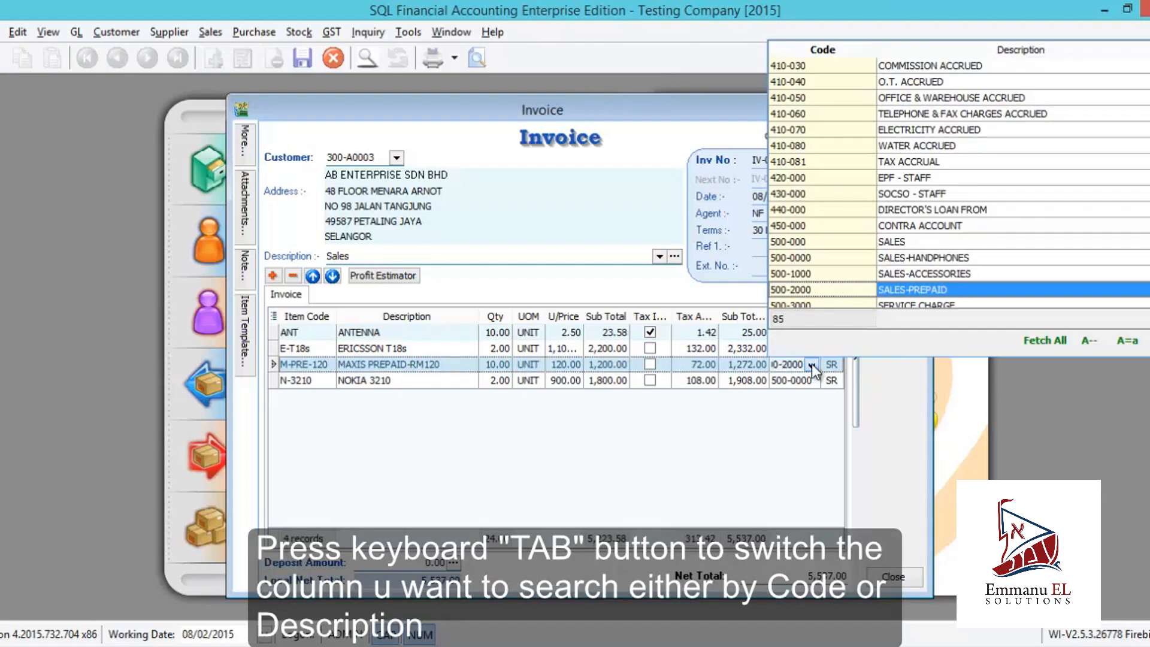
key("Tab")
type("sa")
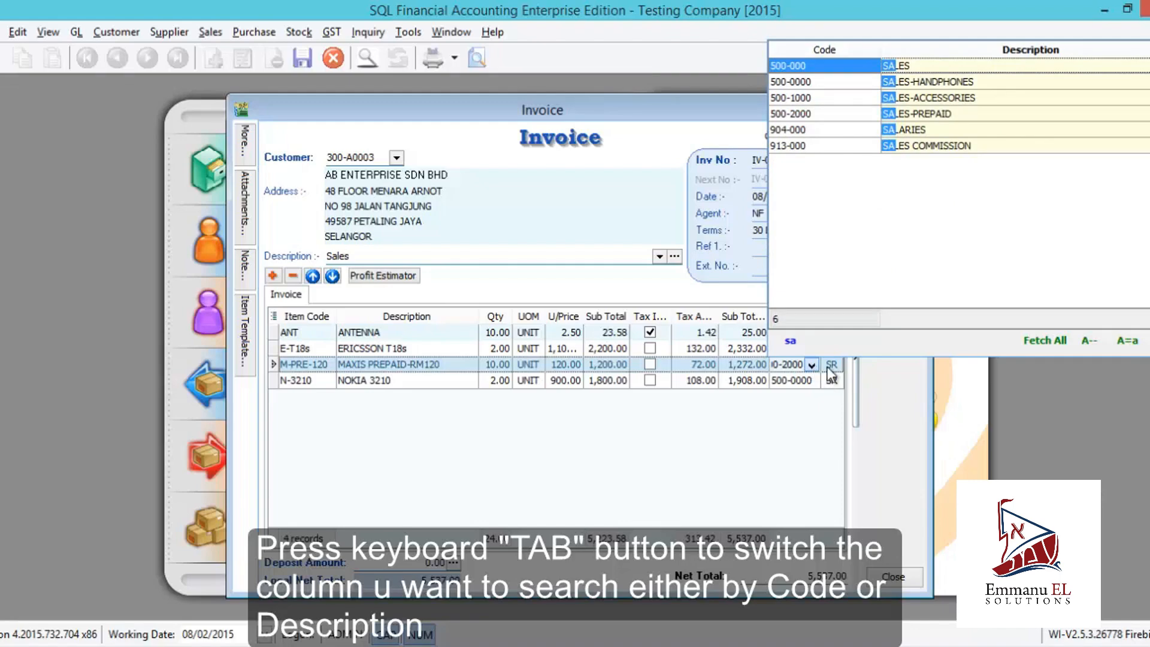
left_click(927, 102)
left_click(800, 380)
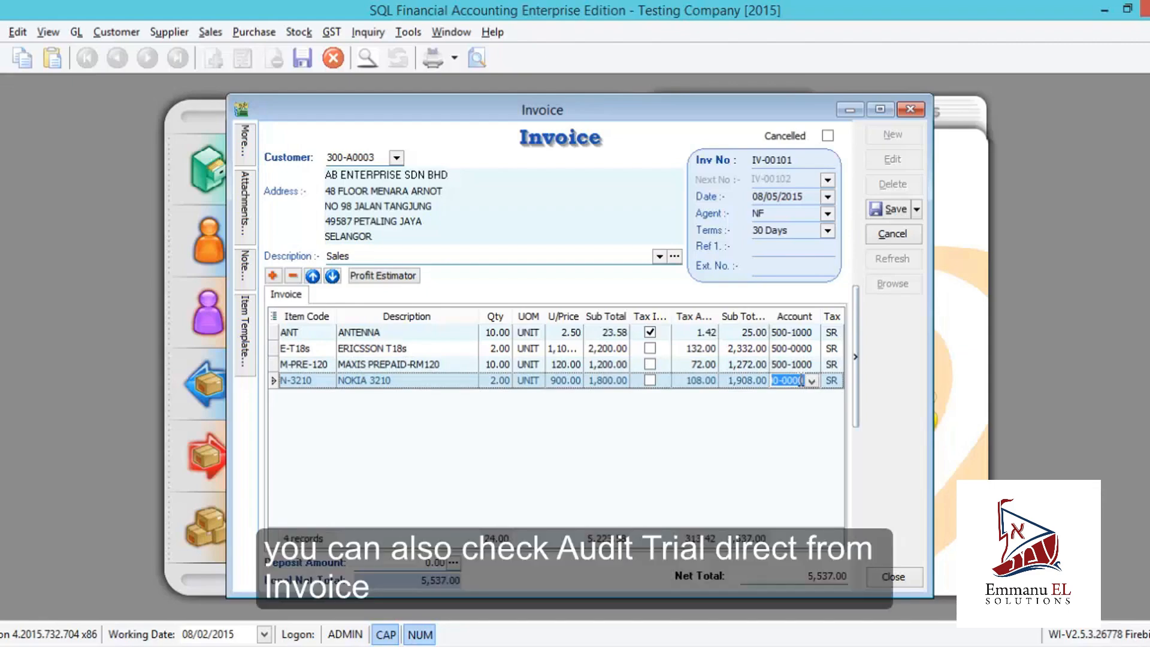
Examine the audit trail of the current invoice and close it
right_click(880, 391)
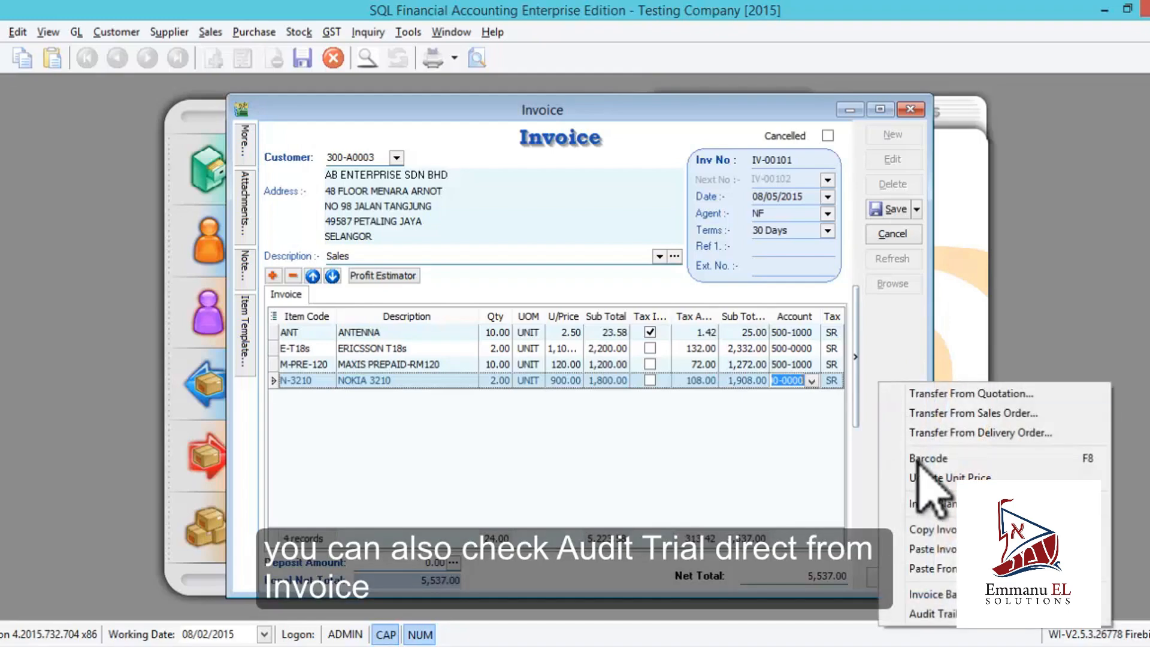
left_click(932, 614)
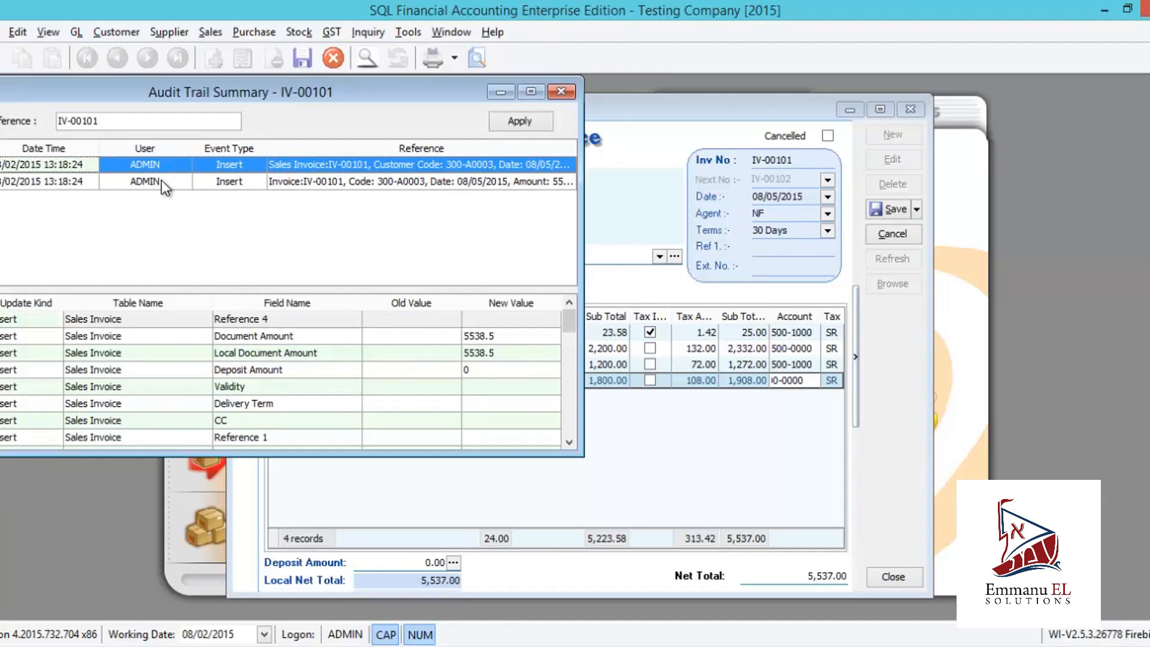
key("Escape")
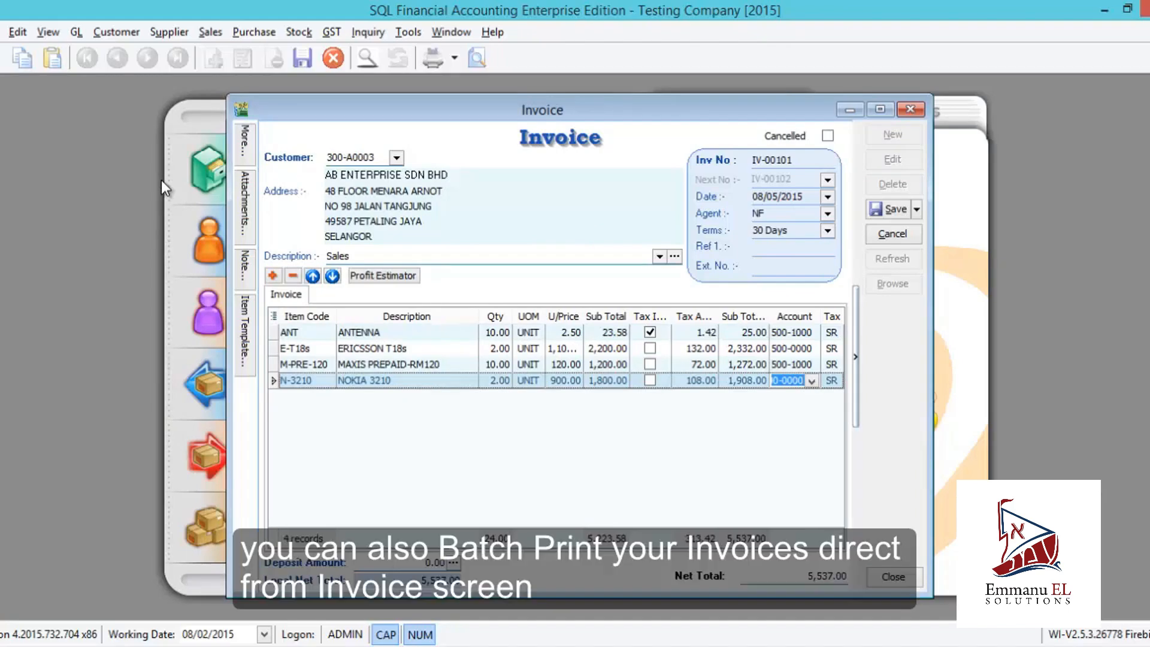
Discard the unsaved invoice changes and reopen the AB ENTERPRISE SDN BHD invoice dated 08/05/2015
left_click(875, 236)
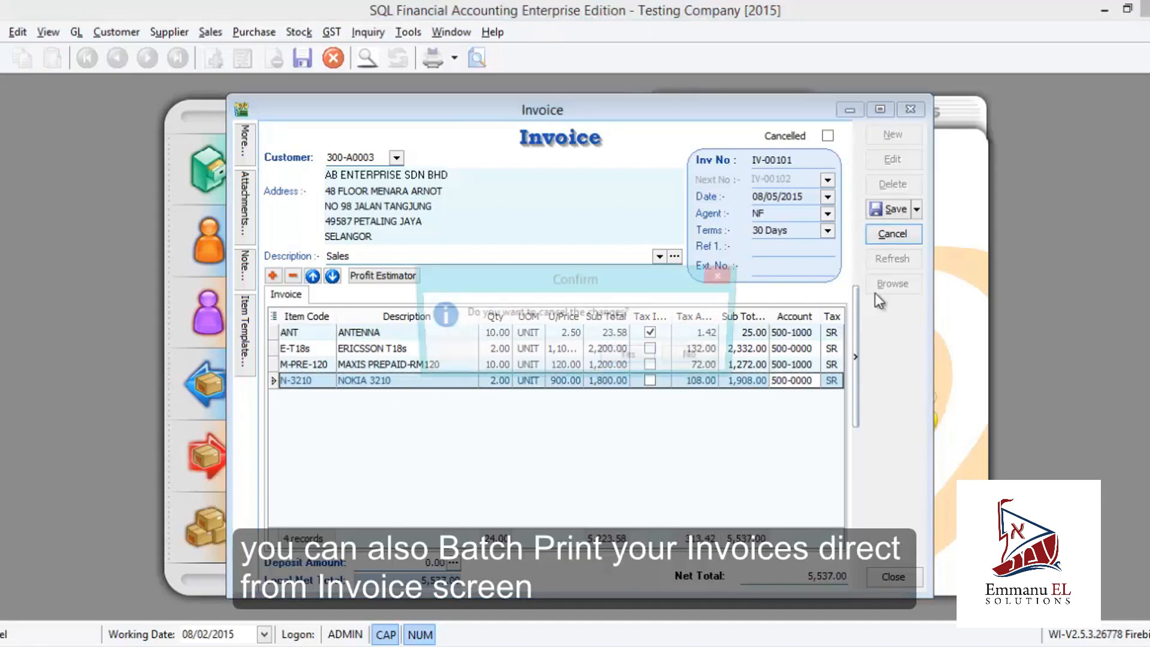
left_click(630, 357)
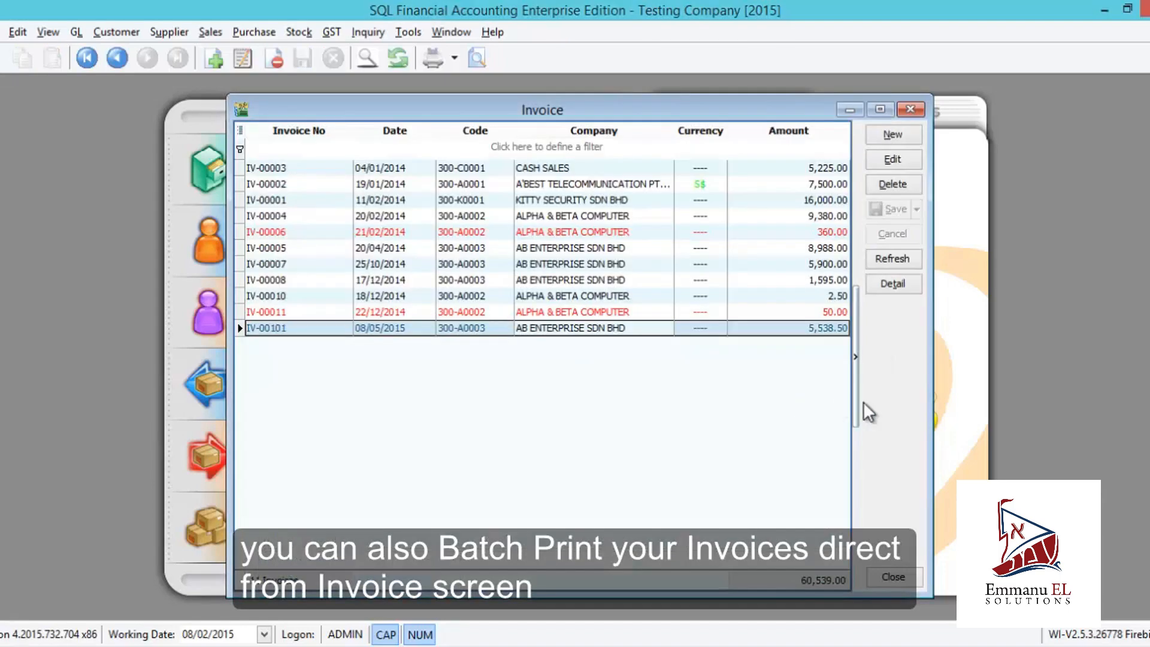
double_click(788, 329)
Look at the invoice batch printing options in the Sales Document Listing and close it
right_click(870, 376)
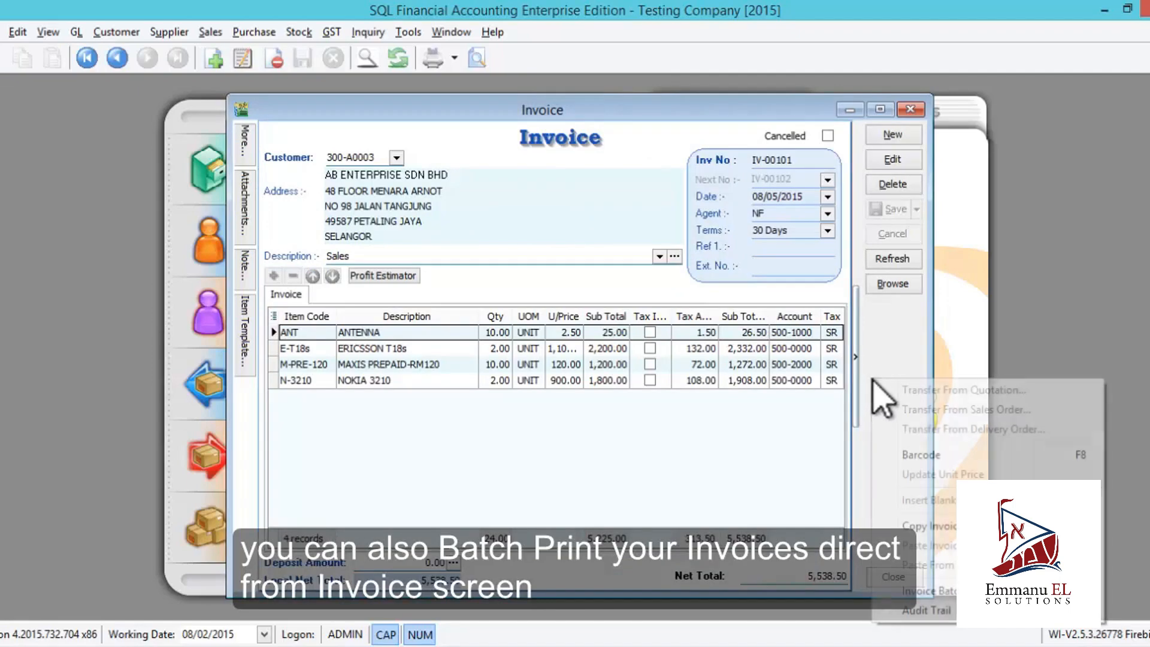
left_click(934, 591)
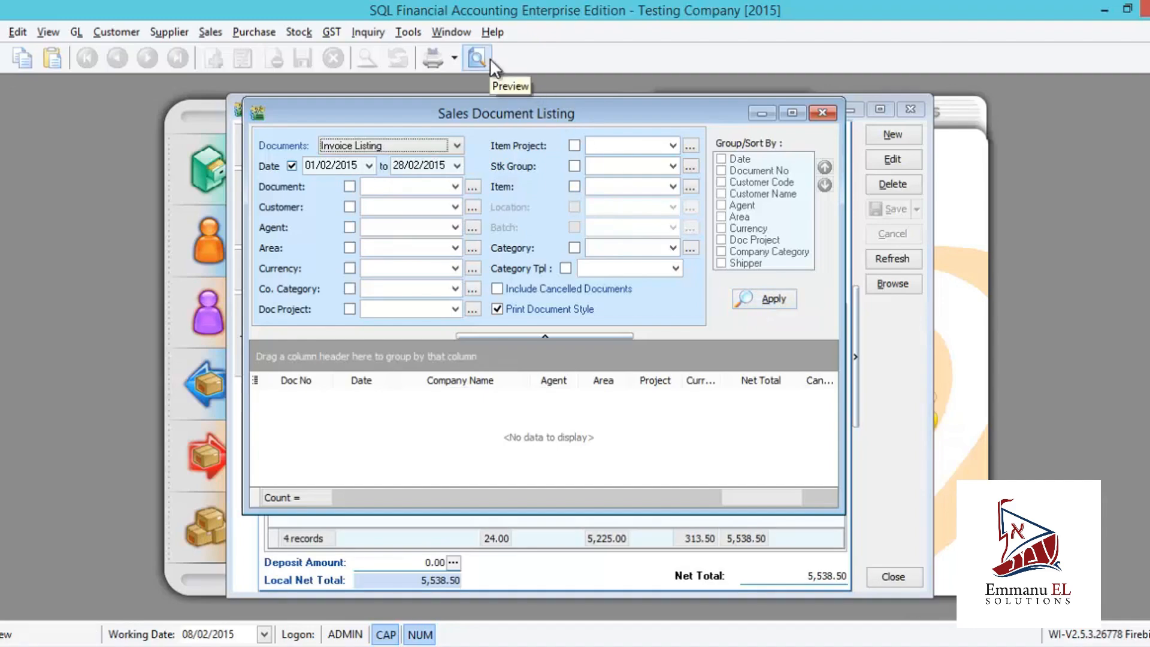
key("Escape")
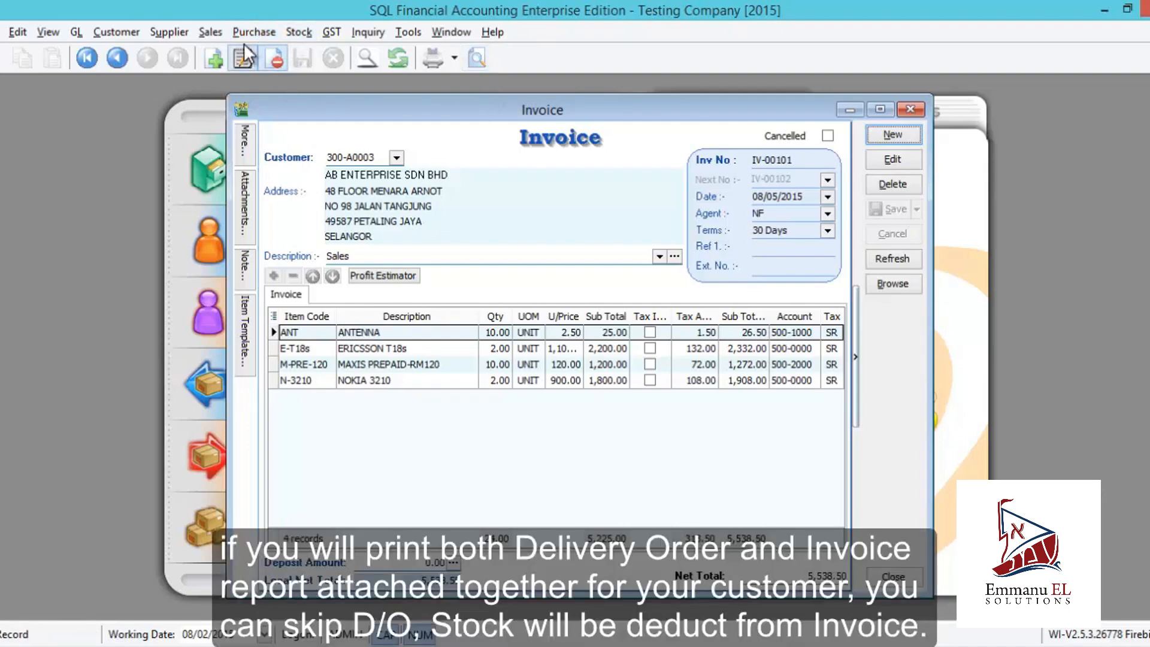
left_click(222, 33)
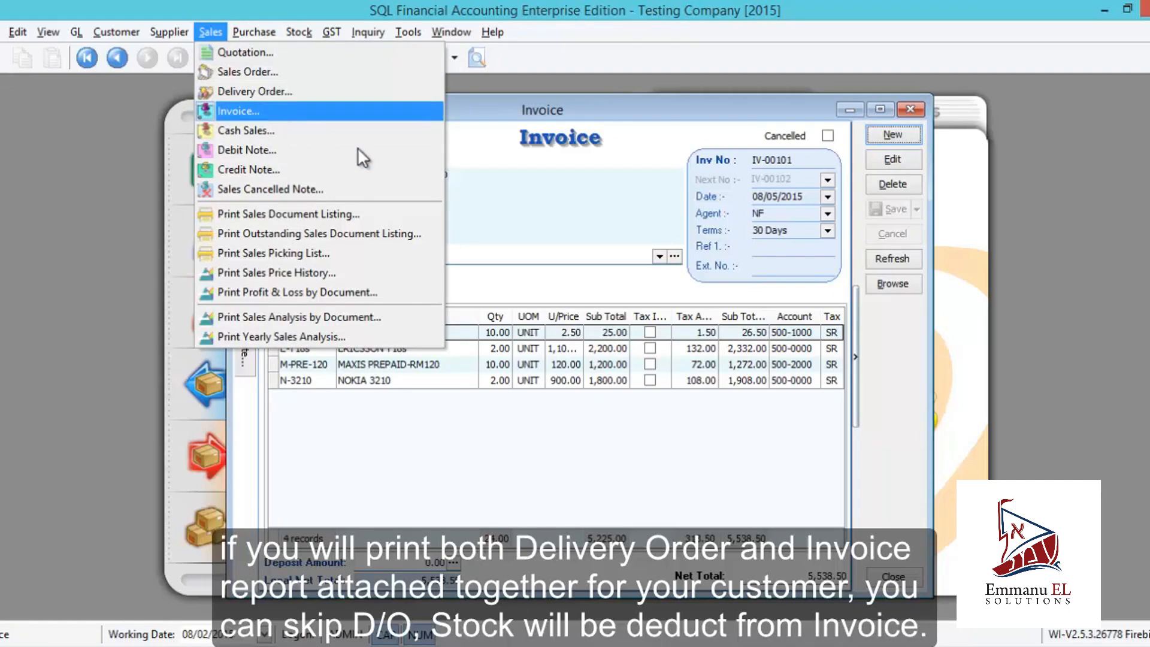
left_click(272, 111)
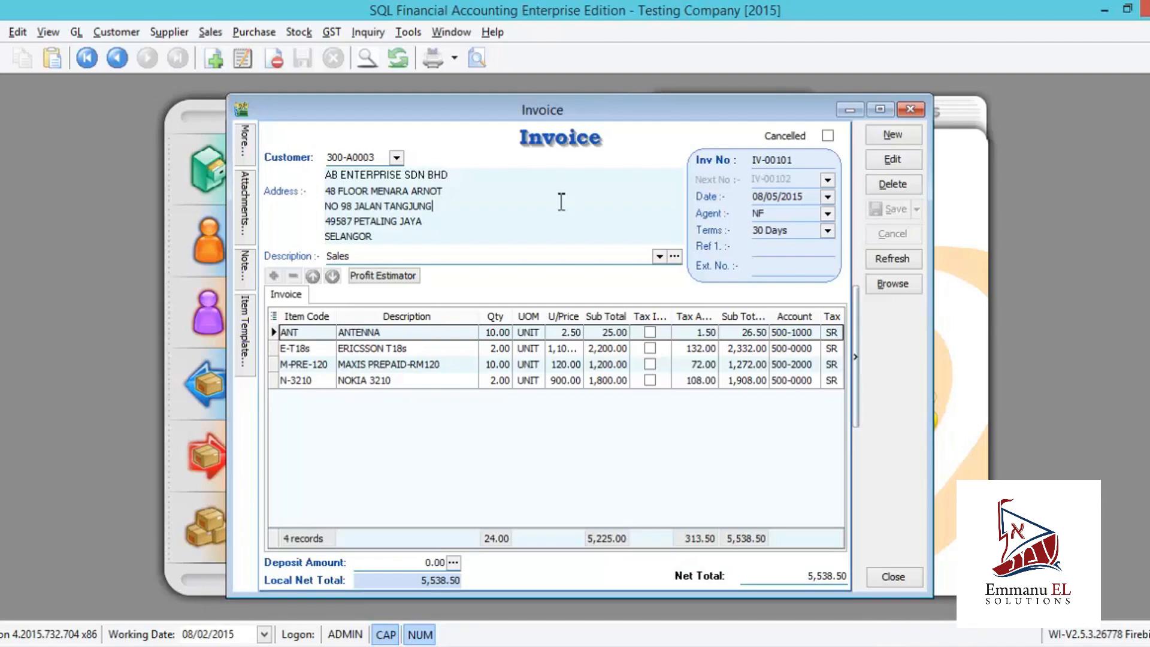
left_click(618, 333)
left_click(619, 348)
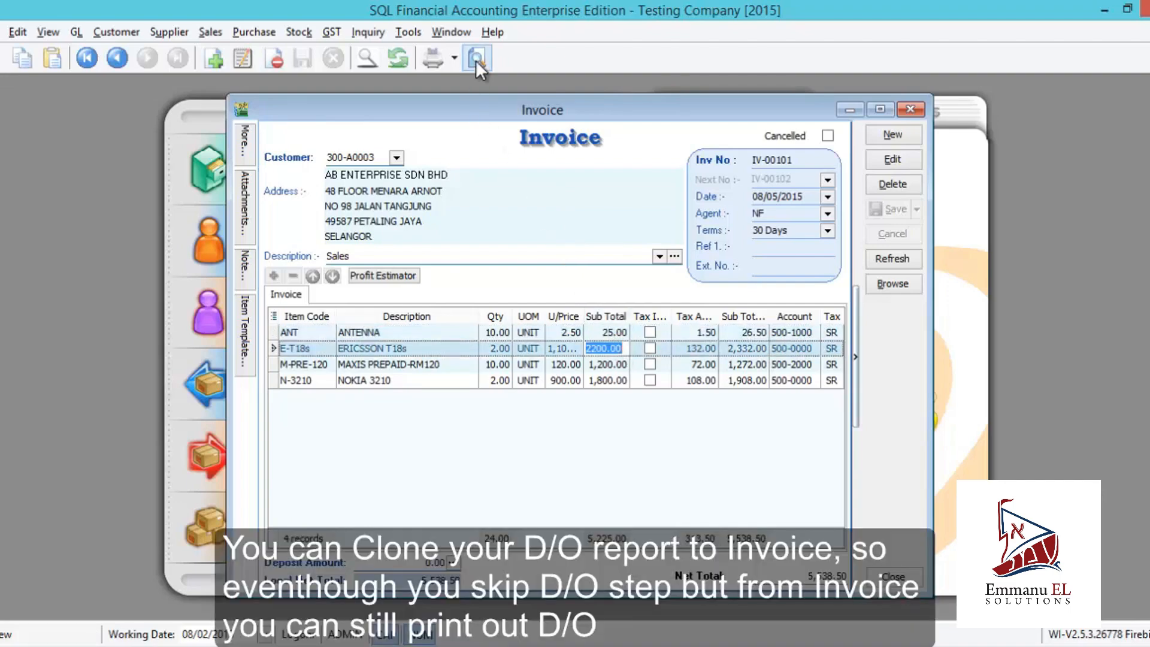
Request a preview of the invoice and look through the report formats offered for it
left_click(475, 58)
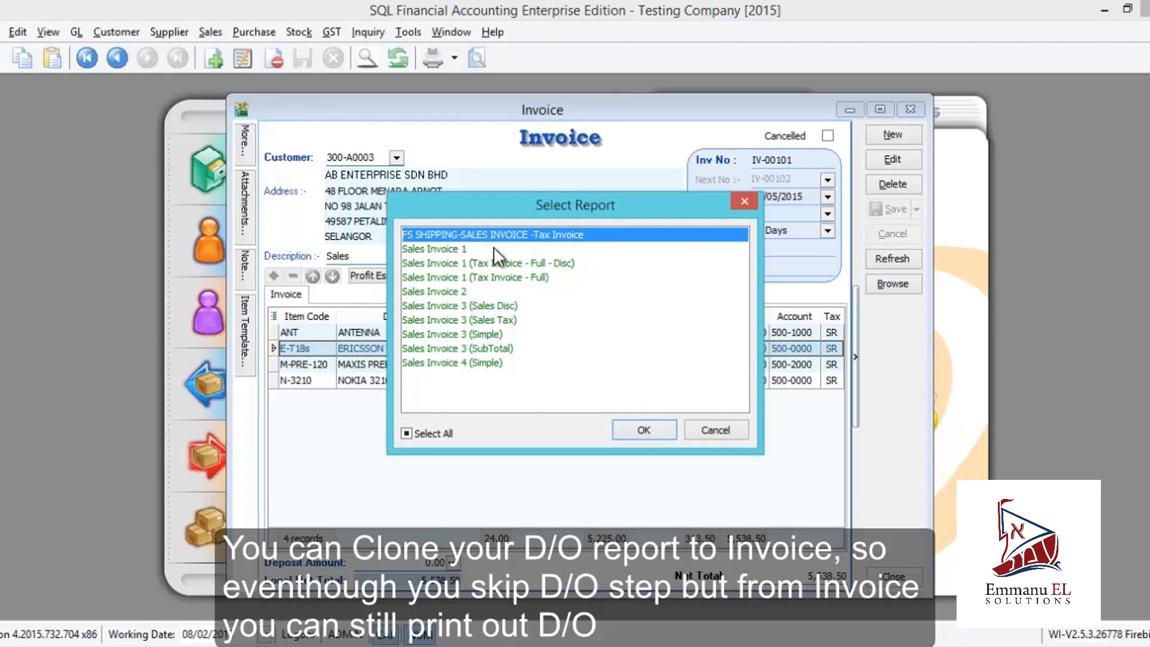
left_click(464, 250)
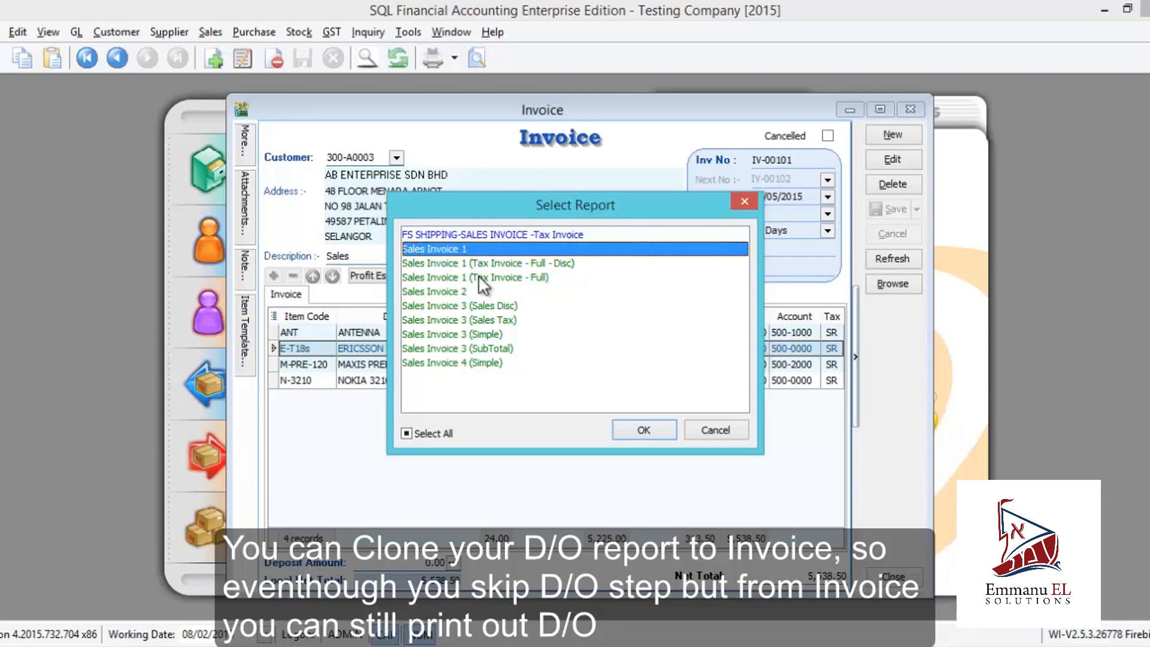
left_click(487, 233)
left_click(466, 245)
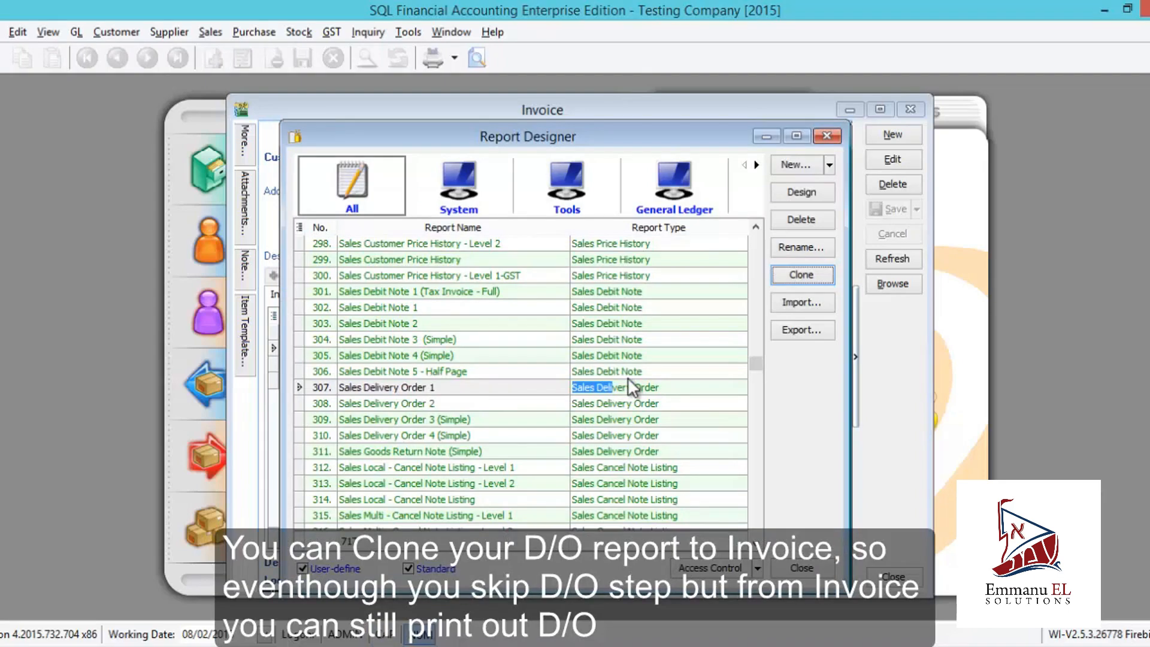
Clone the Sales Delivery Order 1 report in the Report Designer under the name DO
left_click(409, 31)
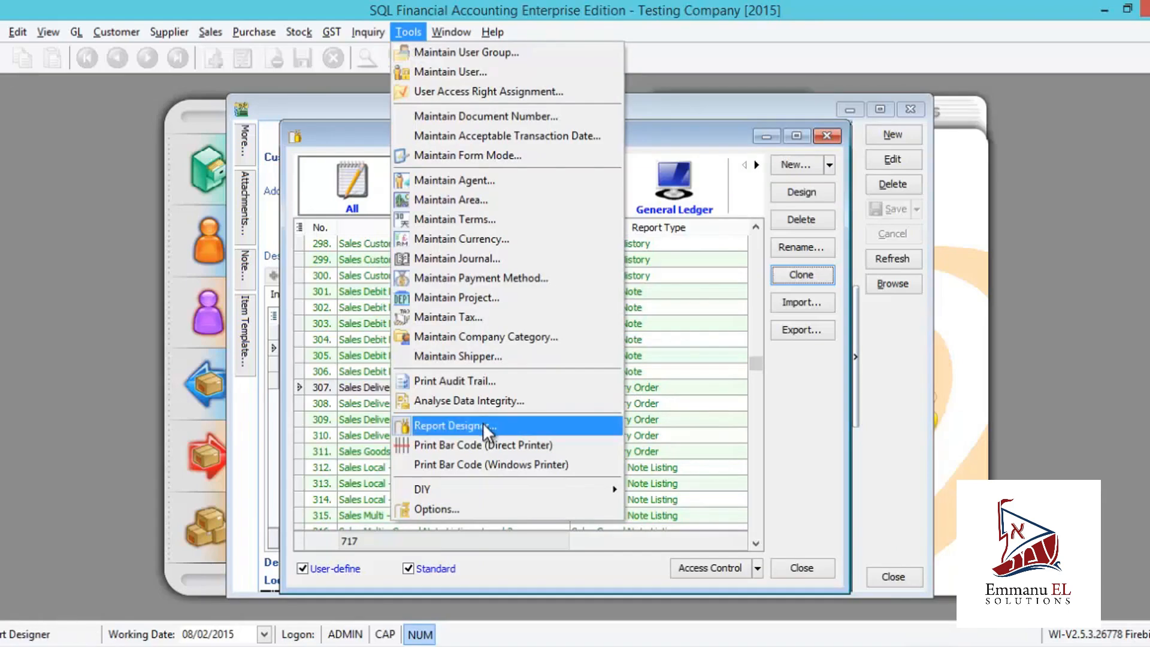
left_click(695, 137)
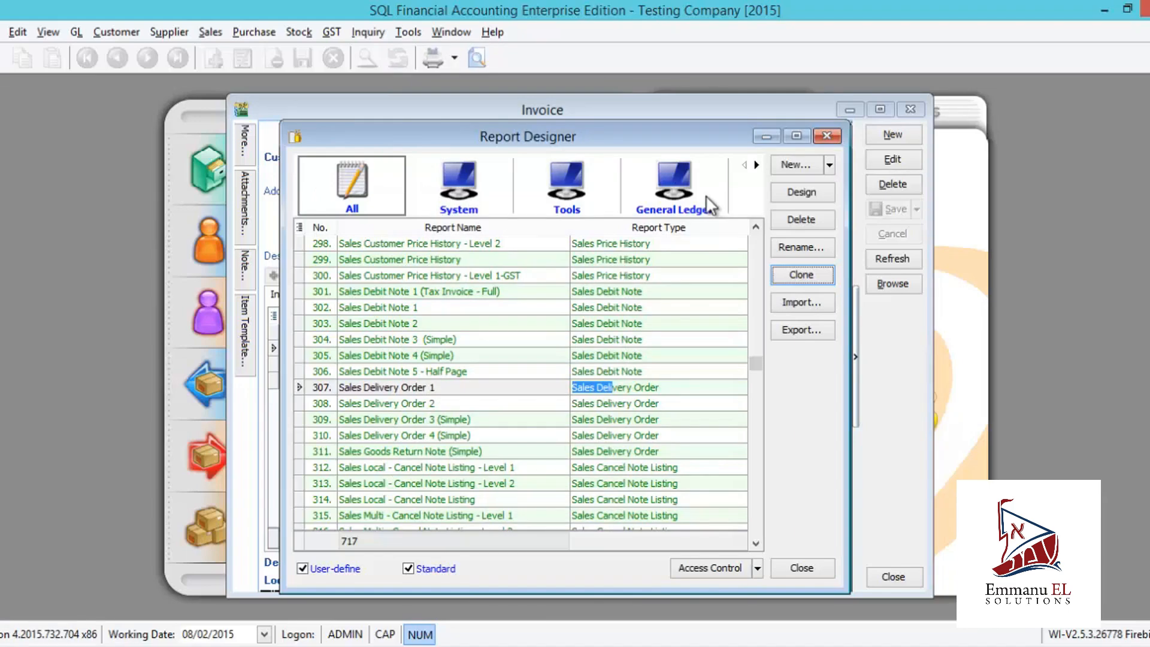
left_click(621, 371)
left_click(620, 387)
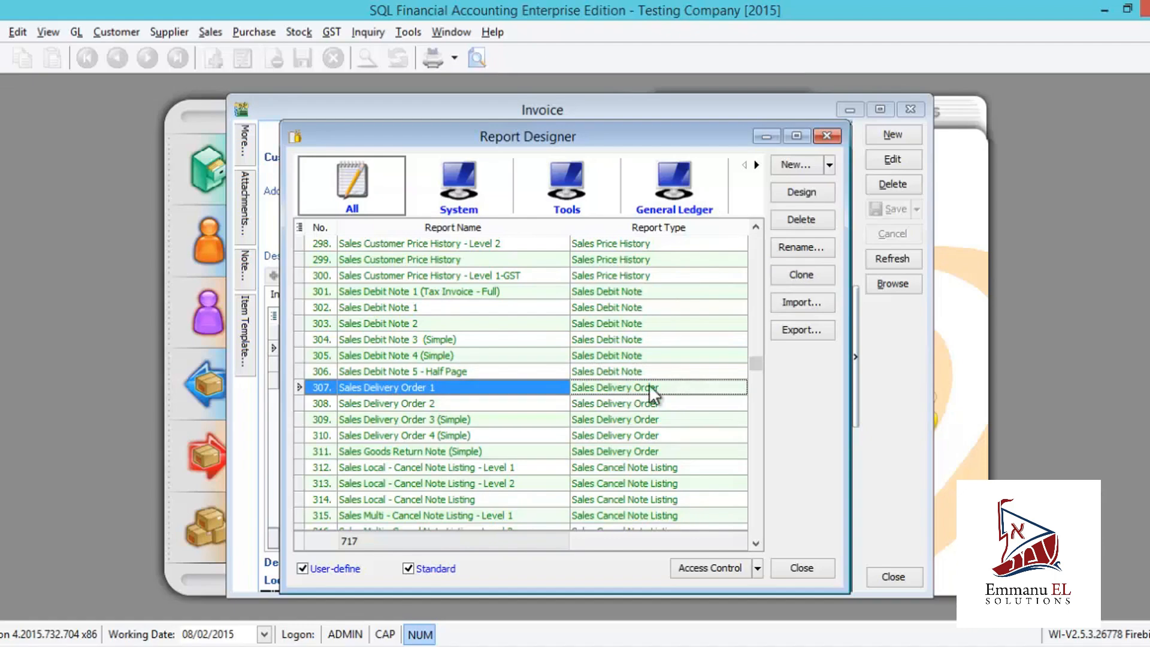
left_click(815, 275)
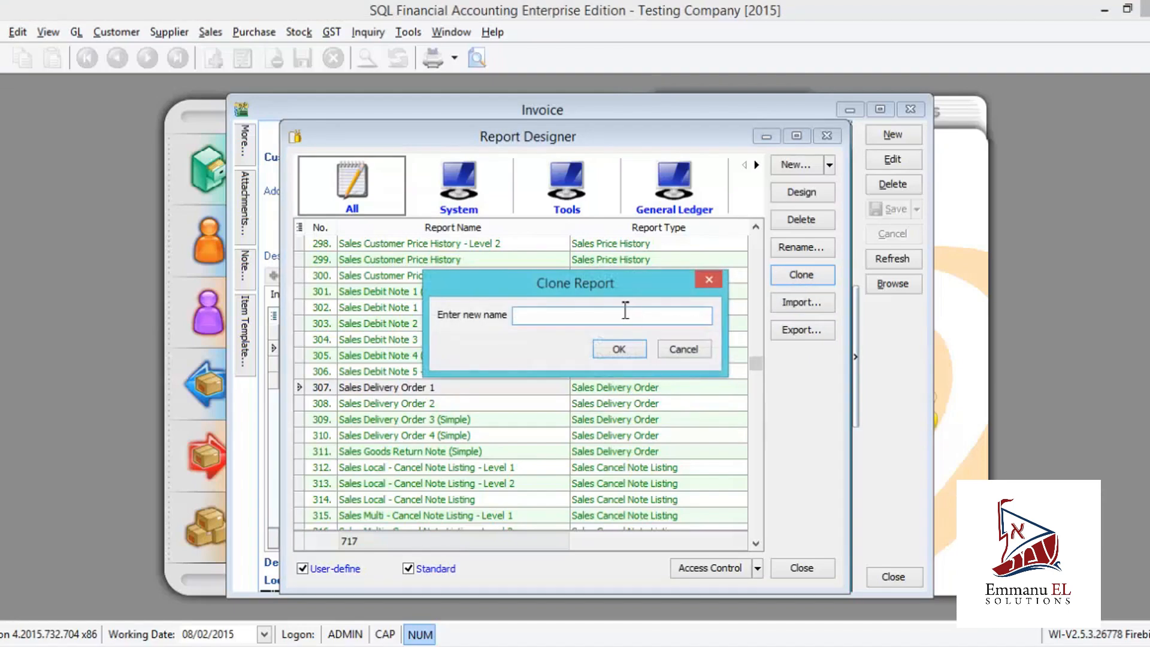
type("d")
key("BackSpace")
key("Caps_Lock")
type("DO")
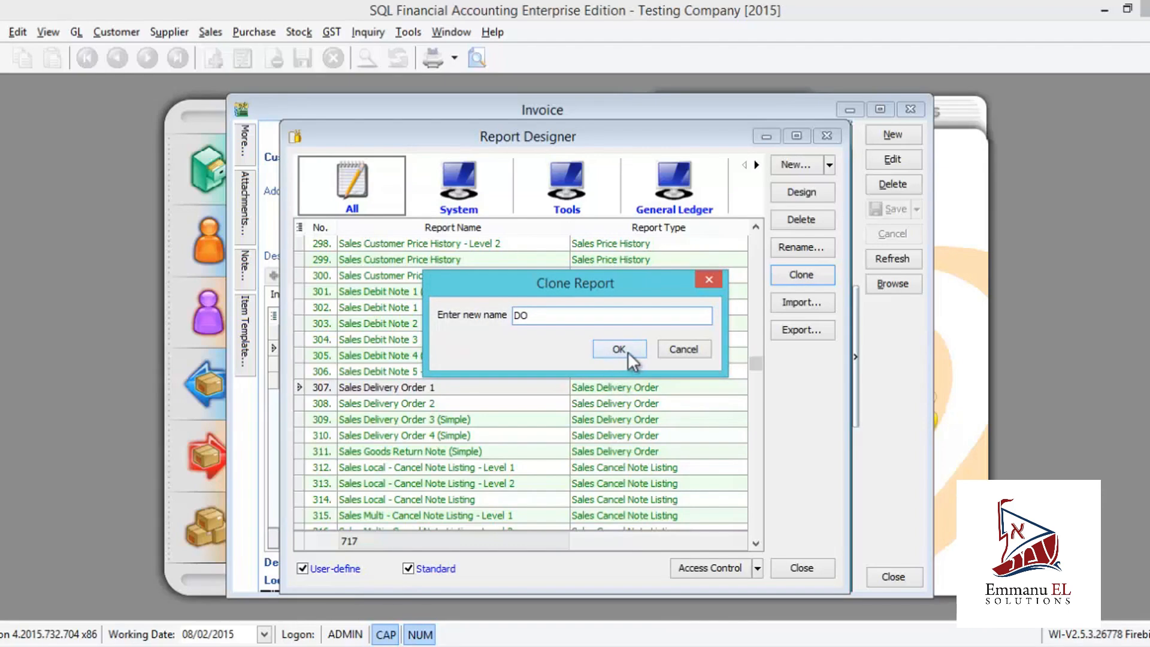
left_click(628, 351)
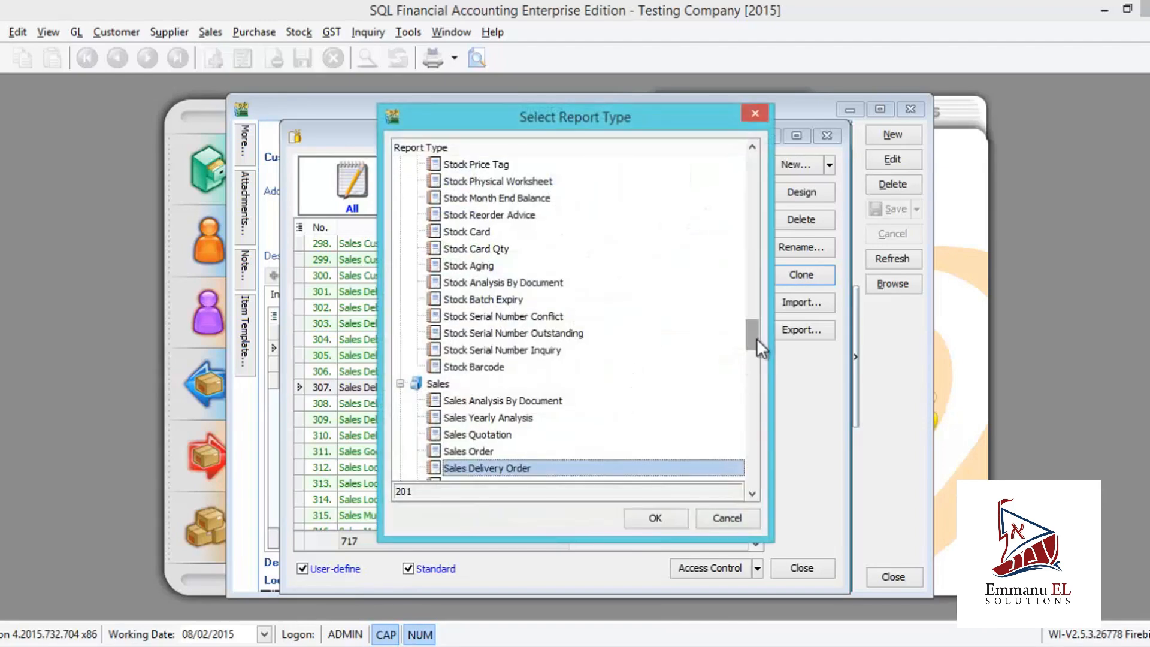
Assign the cloned report to the Sales Invoice report type and close the Report Designer
left_click_drag(756, 338, 729, 358)
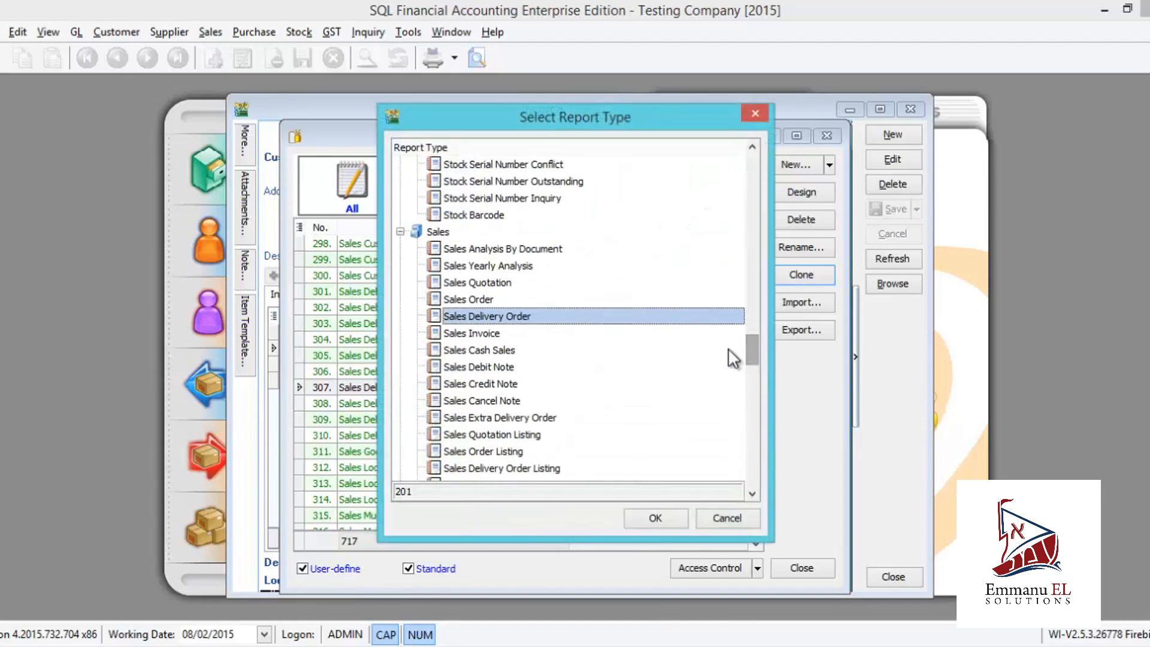
left_click(490, 333)
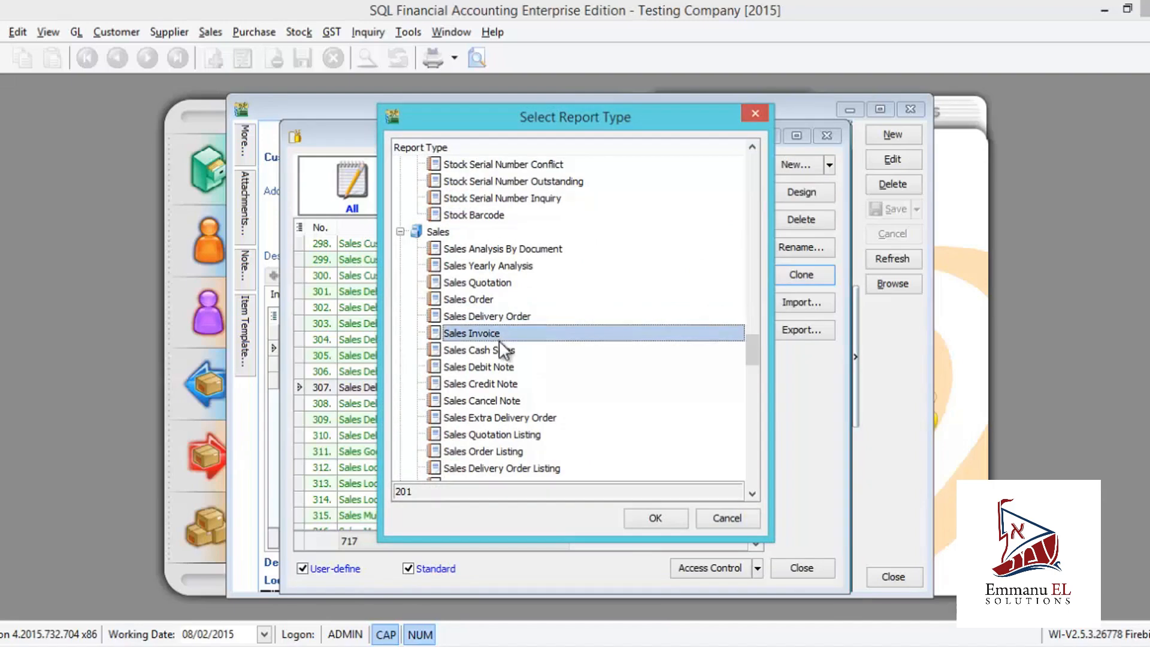
left_click(652, 521)
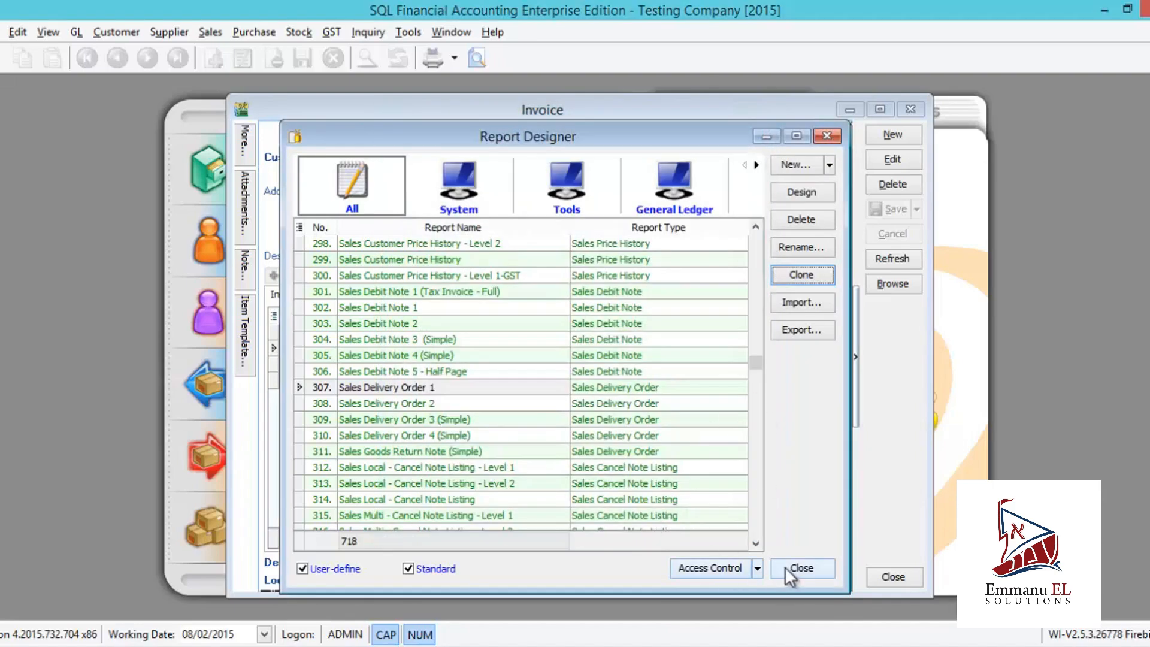
left_click(788, 566)
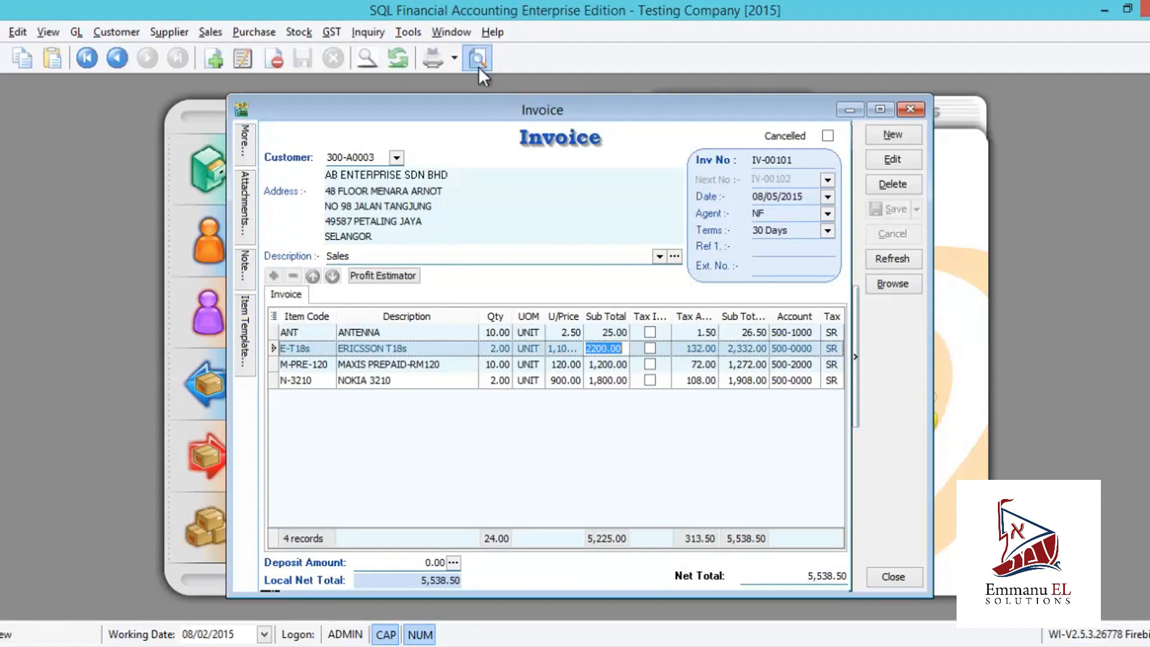
Request a preview of the invoice and select the DO report format
left_click(477, 60)
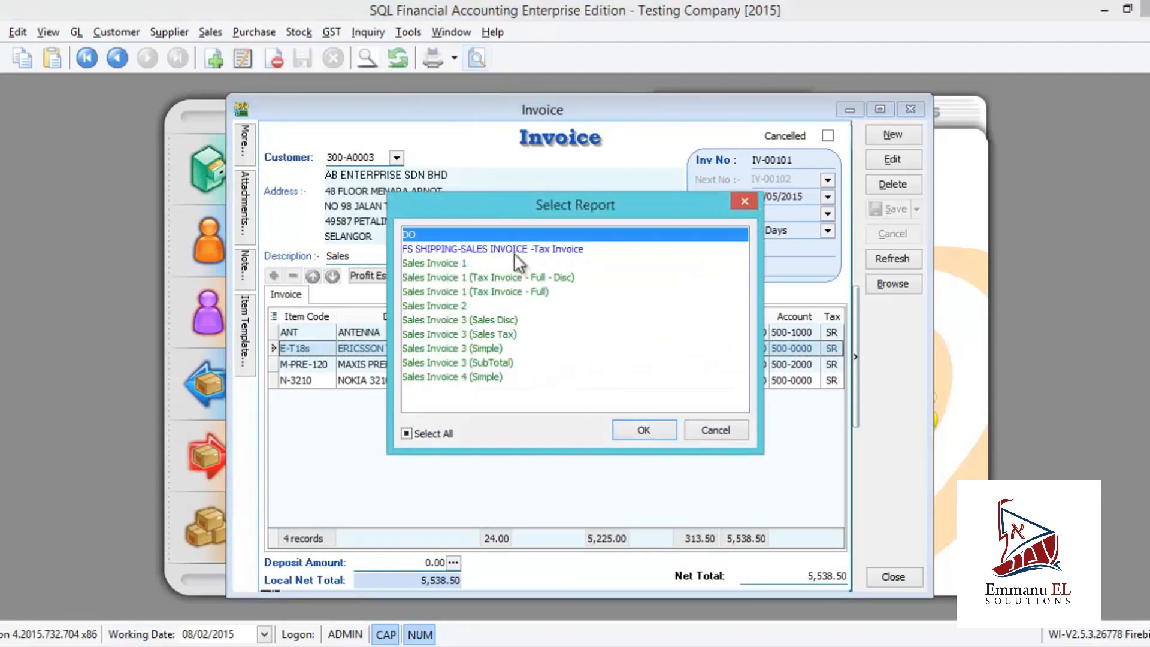
left_click(439, 250)
left_click(426, 234)
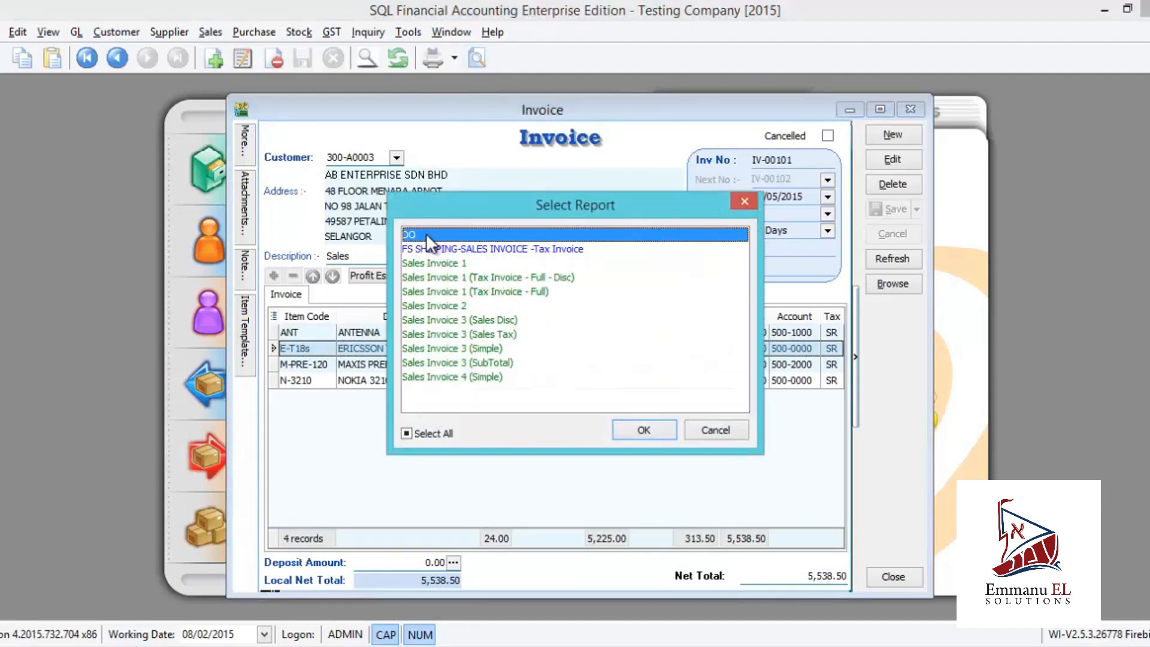